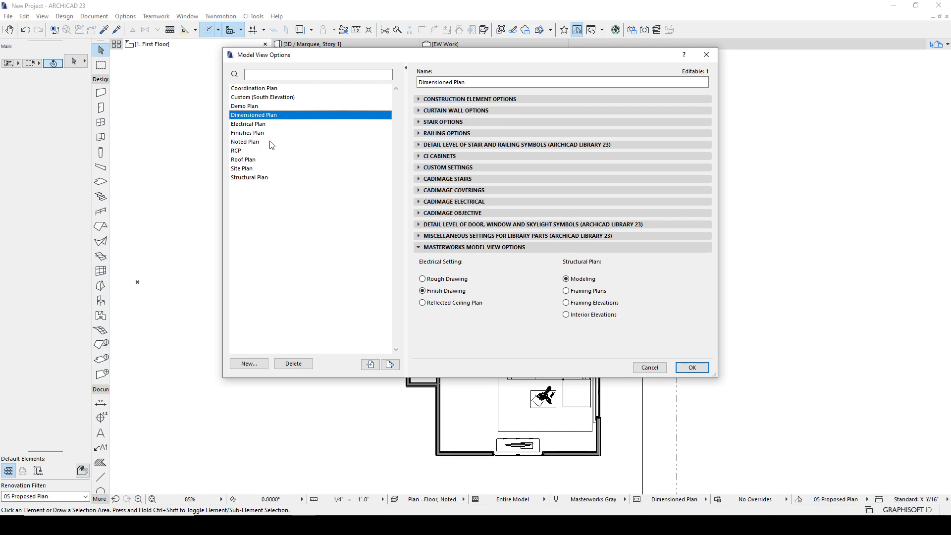
Step: In the Dimensioned Plan's construction element options, turn off the column symbol and try Hidden Line under Slab for columns
{"action": "left_click", "coordinate": [417, 97]}
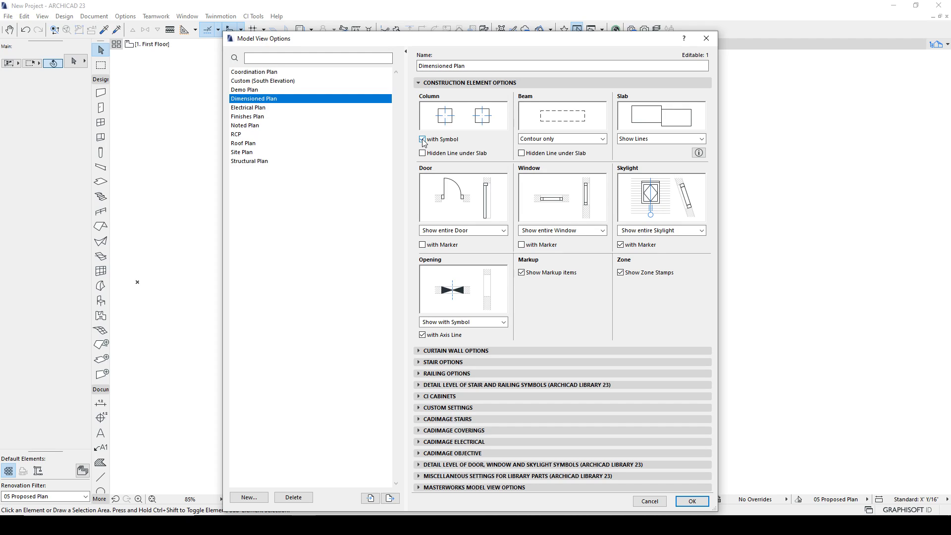
{"action": "left_click", "coordinate": [422, 153]}
{"action": "left_click", "coordinate": [422, 153]}
Step: Try the beam display as Contour and Axis and as Axis only, return to Contour only, and test Hidden Line under Slab
{"action": "left_click", "coordinate": [548, 138]}
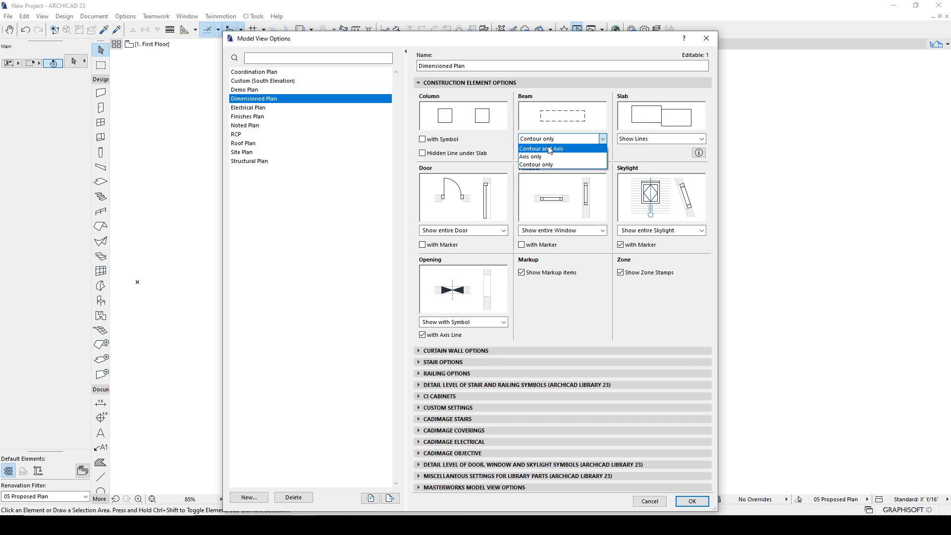
{"action": "left_click", "coordinate": [559, 149]}
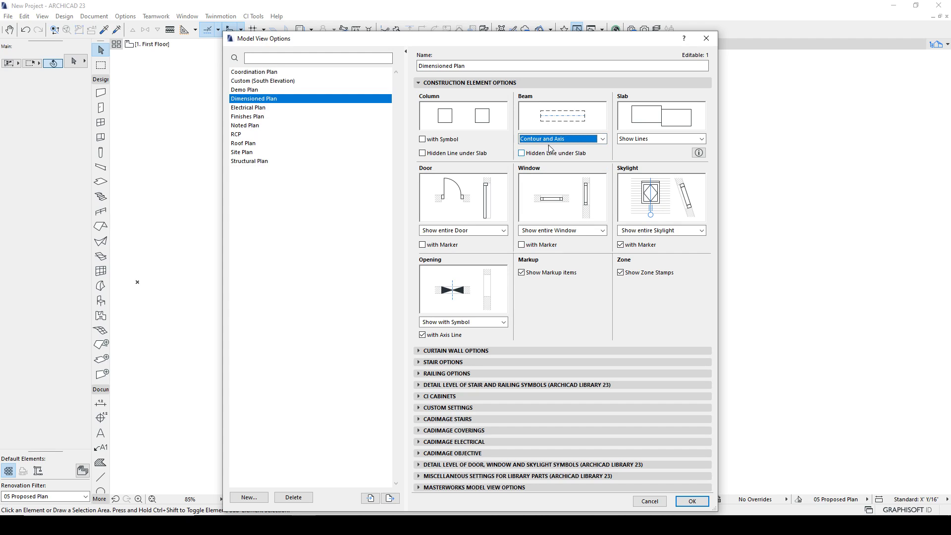
{"action": "left_click", "coordinate": [548, 140]}
{"action": "left_click", "coordinate": [545, 156]}
{"action": "left_click", "coordinate": [545, 139]}
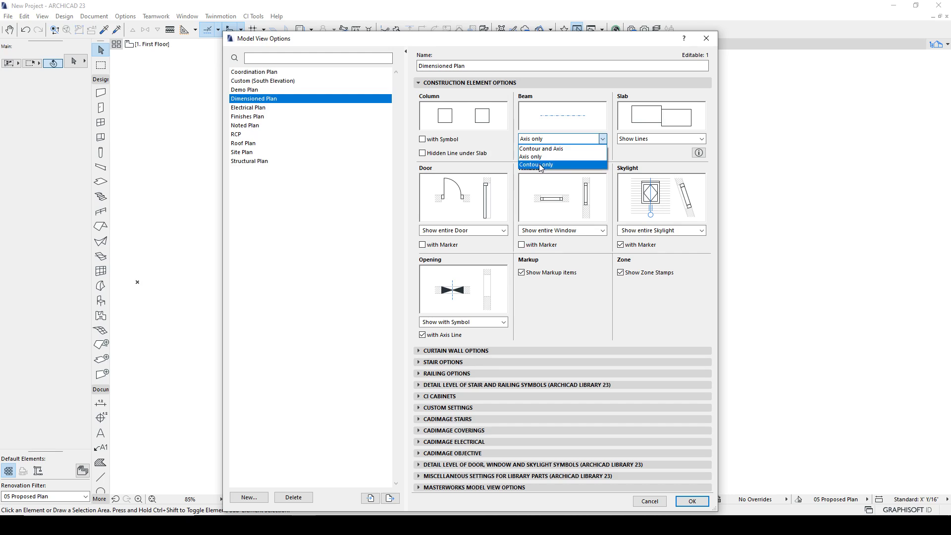
{"action": "left_click", "coordinate": [539, 164]}
{"action": "left_click", "coordinate": [522, 153]}
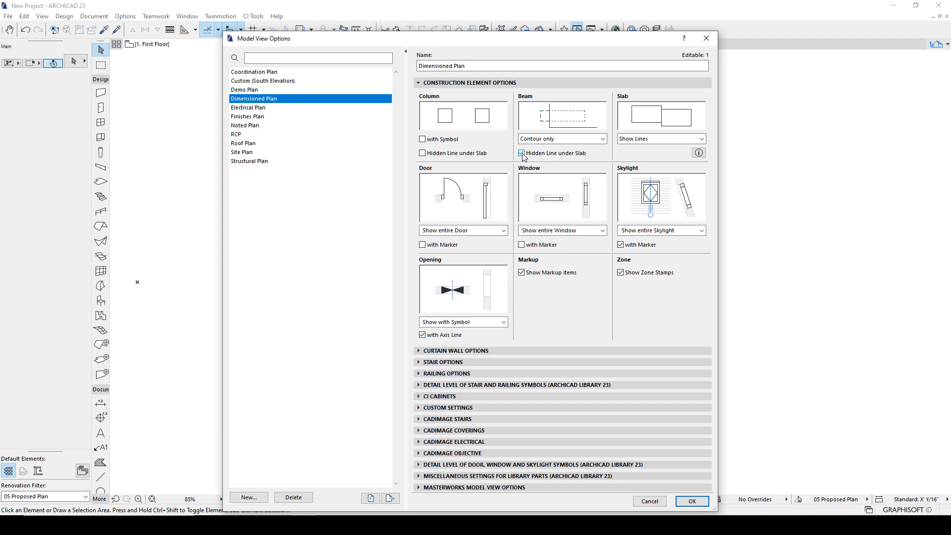
{"action": "left_click", "coordinate": [522, 153]}
Step: Review the curtain wall components and the stair display options of the Dimensioned Plan
{"action": "left_click", "coordinate": [417, 83]}
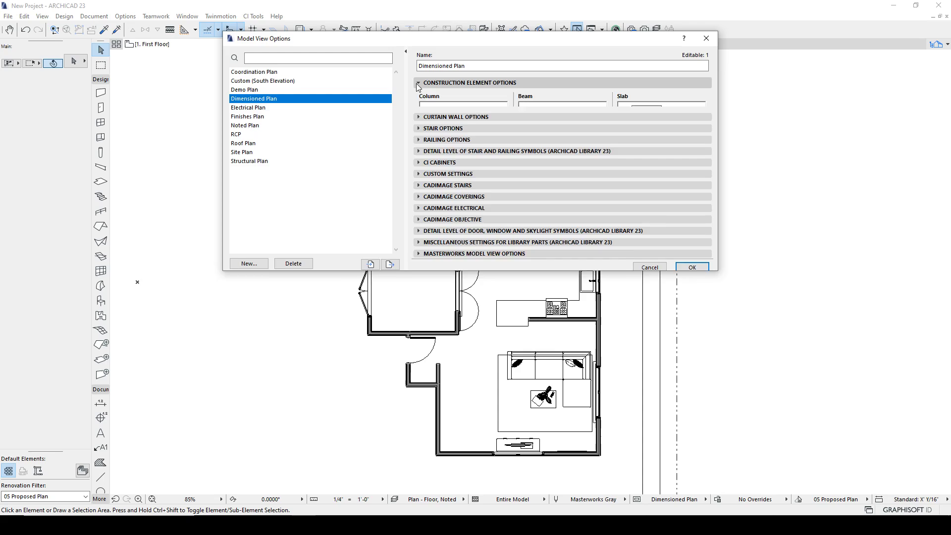
{"action": "left_click", "coordinate": [419, 94]}
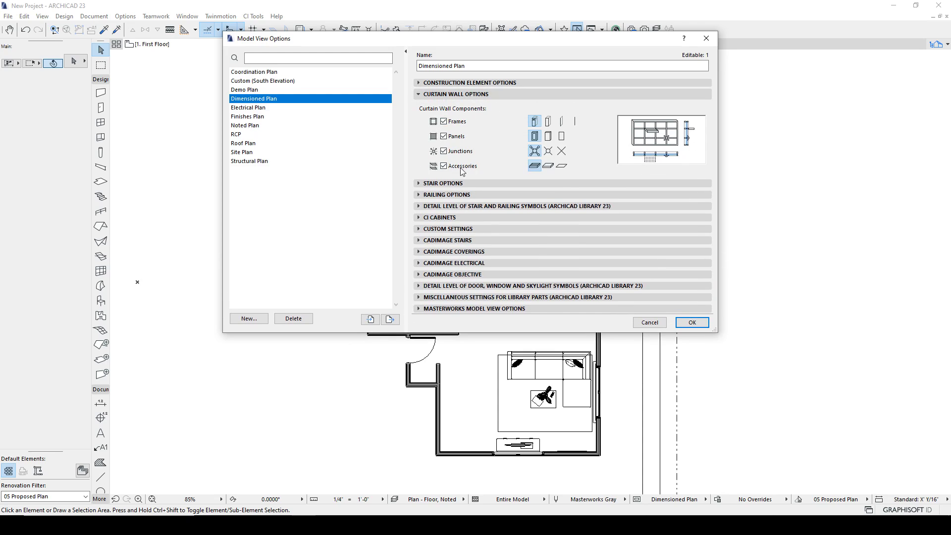
{"action": "left_click", "coordinate": [418, 94]}
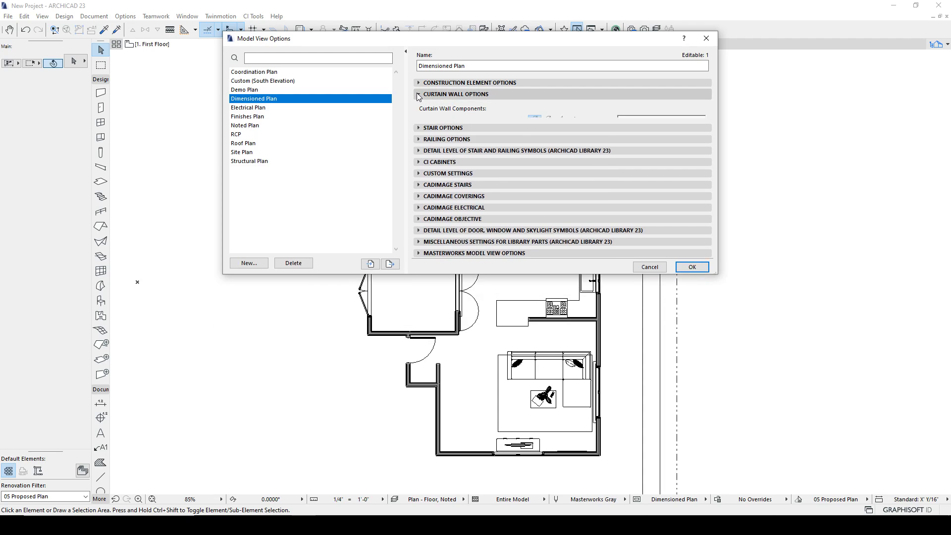
{"action": "left_click", "coordinate": [418, 105]}
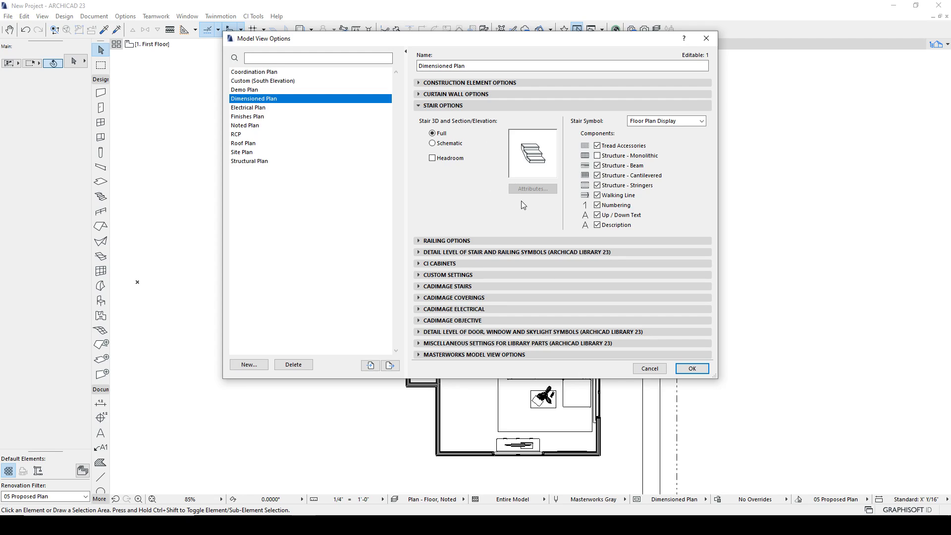
{"action": "left_click", "coordinate": [420, 105]}
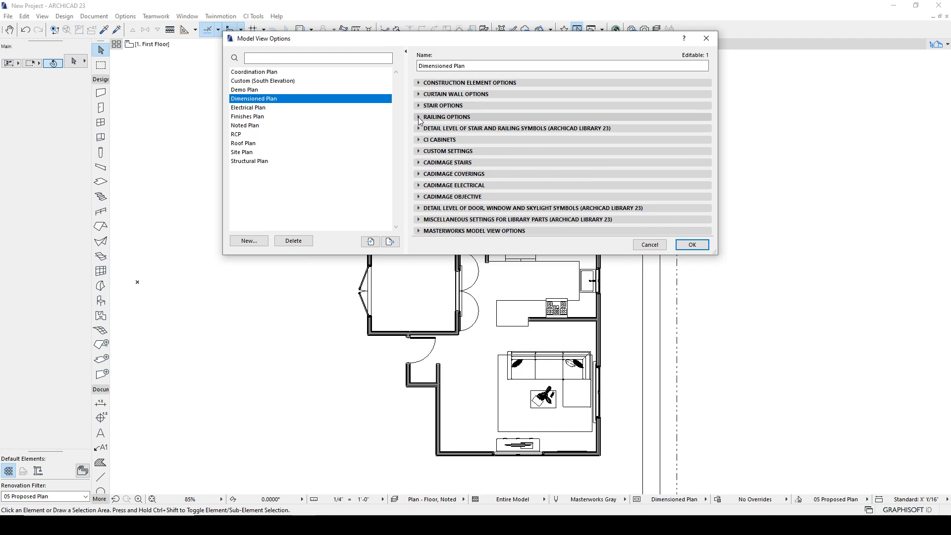
Step: Try the Schematic and Simplified railing displays for 3D and section/elevation, returning to Full
{"action": "left_click", "coordinate": [418, 117]}
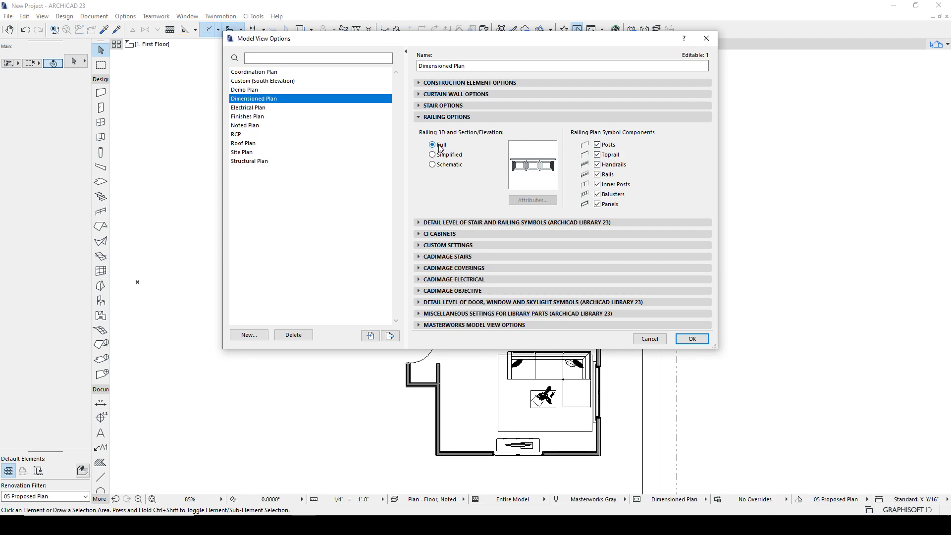
{"action": "left_click", "coordinate": [433, 165]}
{"action": "left_click", "coordinate": [433, 154]}
{"action": "left_click", "coordinate": [432, 144]}
{"action": "left_click", "coordinate": [421, 117]}
Step: Review the detail level of stair and railing symbols and the CI Cabinets display options
{"action": "left_click", "coordinate": [418, 130]}
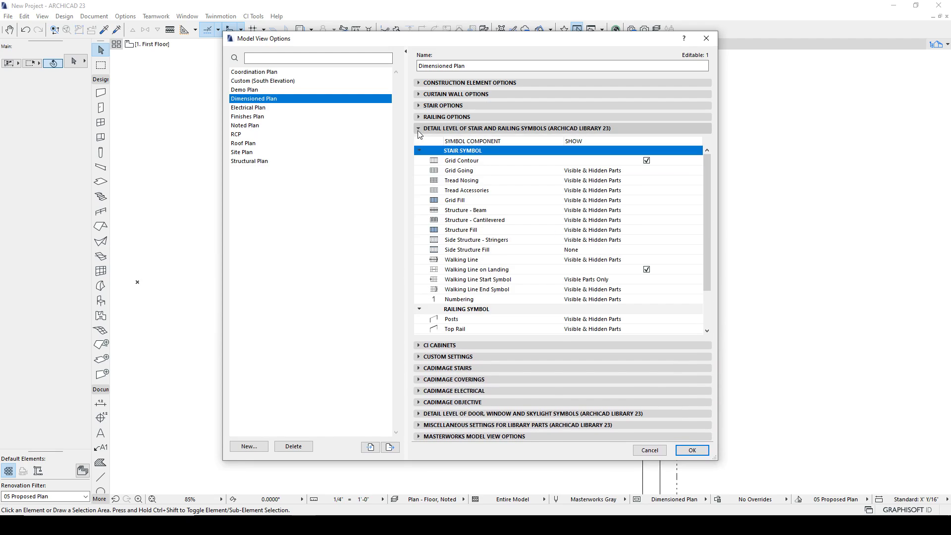
{"action": "mouse_move", "coordinate": [705, 180]}
{"action": "left_mouse_down"}
{"action": "mouse_move", "coordinate": [710, 232]}
{"action": "mouse_move", "coordinate": [709, 162]}
{"action": "left_mouse_up"}
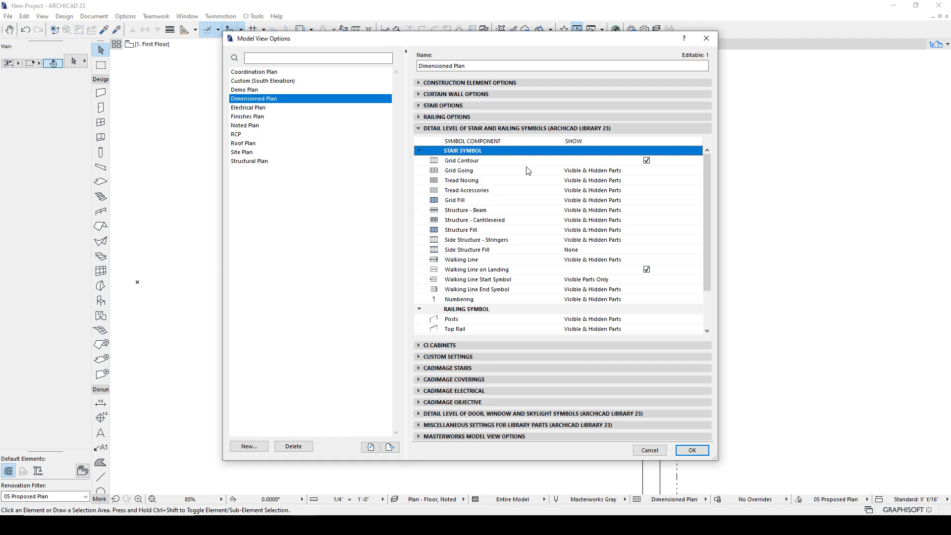
{"action": "left_click", "coordinate": [418, 128]}
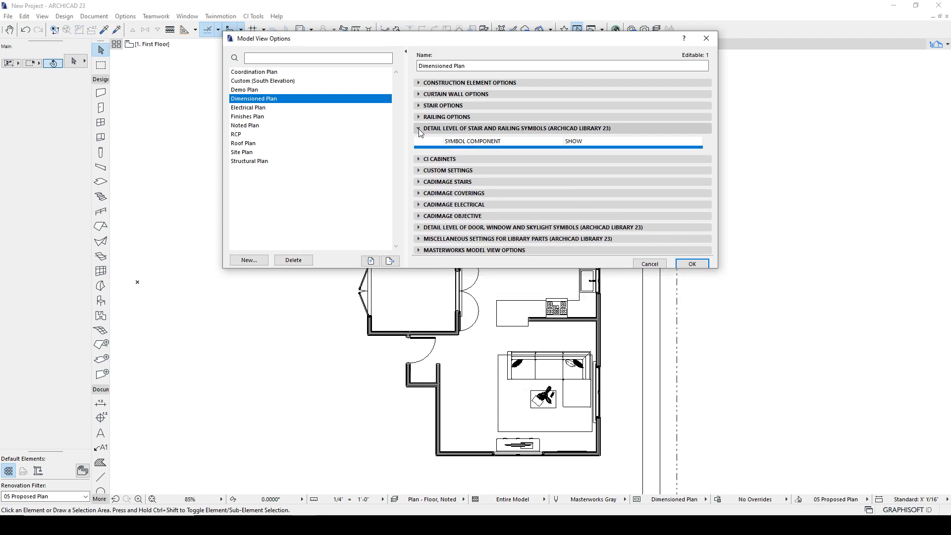
{"action": "left_click", "coordinate": [418, 140]}
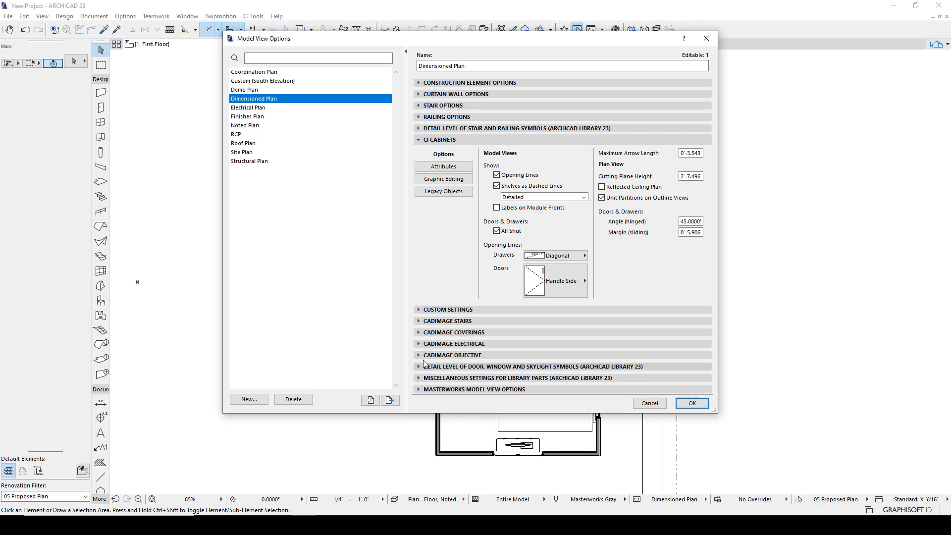
{"action": "left_click", "coordinate": [427, 308]}
{"action": "left_click", "coordinate": [426, 278]}
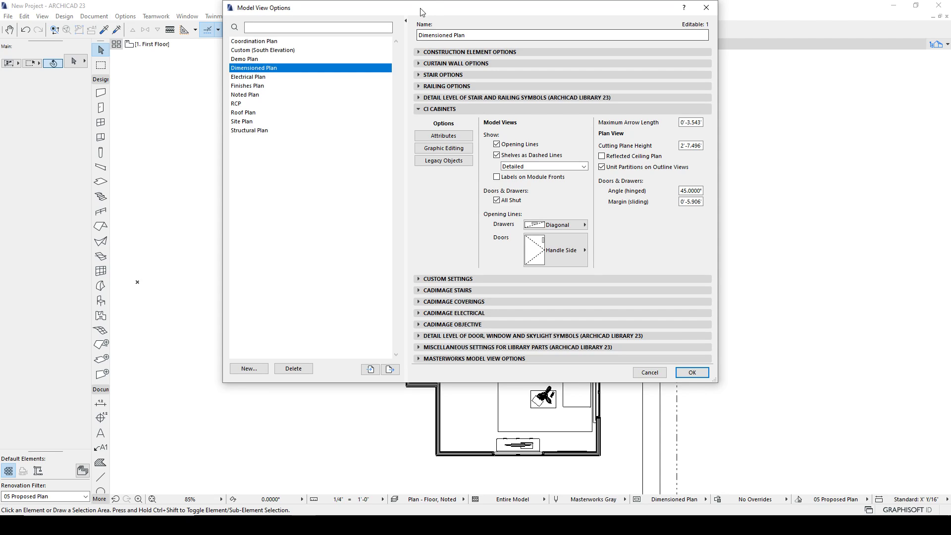
{"action": "left_click_drag", "start_coordinate": [419, 14], "coordinate": [415, 67]}
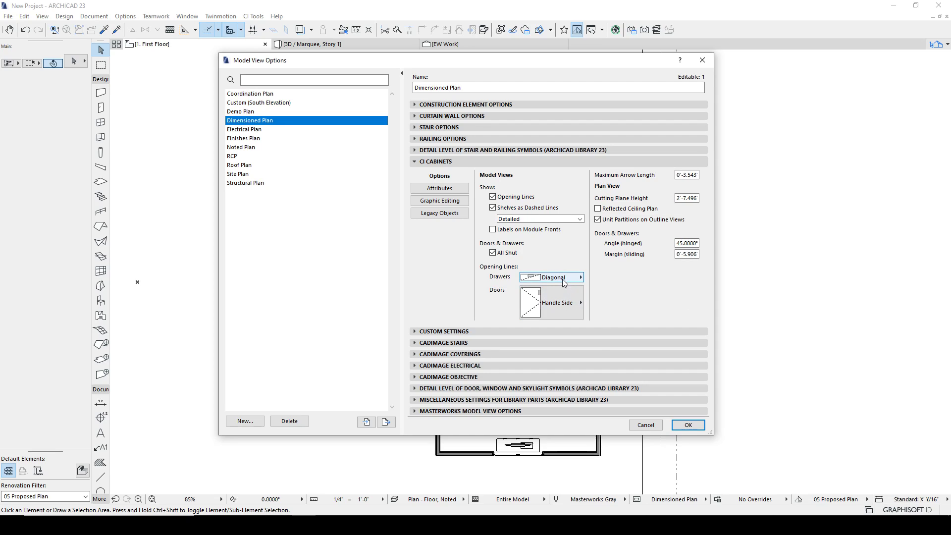
{"action": "left_click", "coordinate": [414, 162]}
Step: Review the custom settings, the Cadimage Stairs symbols and the Cadimage Coverings options, including the plan view symbol choices
{"action": "left_click", "coordinate": [415, 172]}
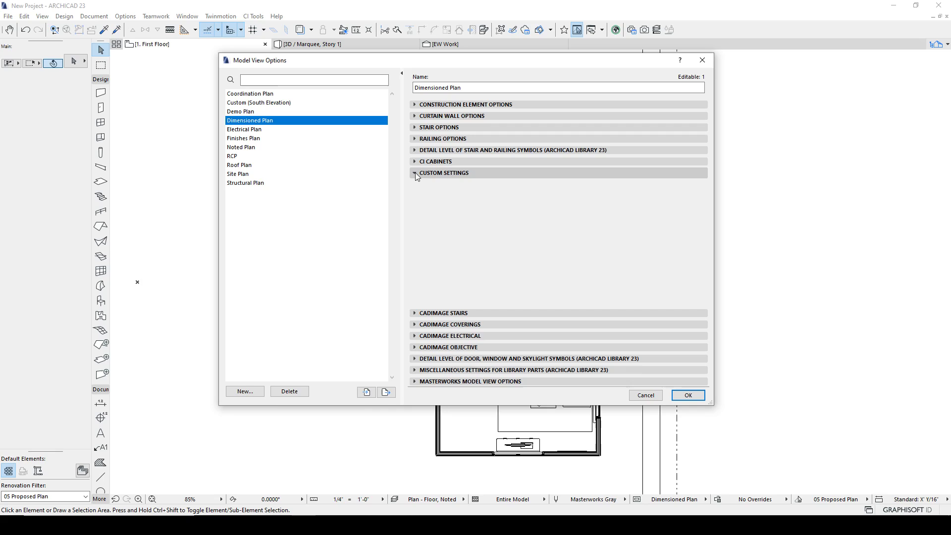
{"action": "left_click", "coordinate": [415, 172]}
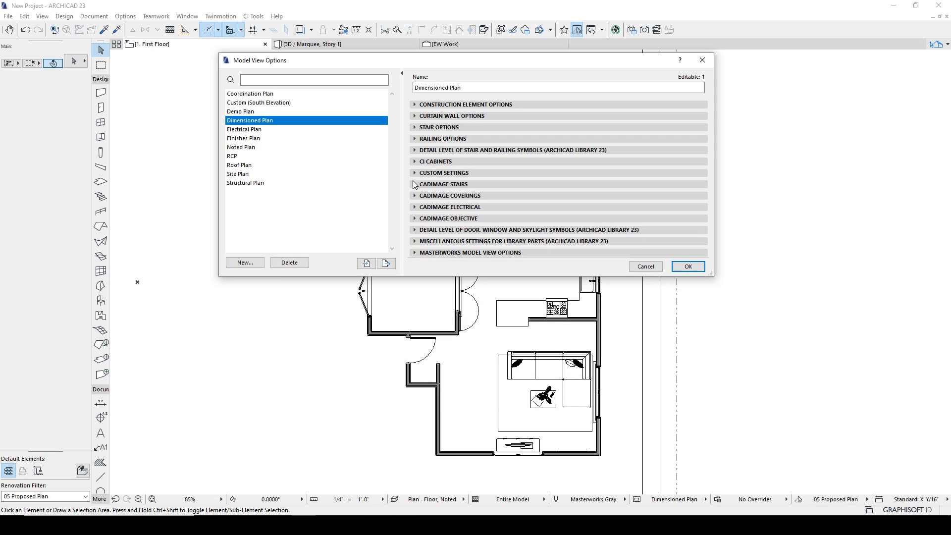
{"action": "left_click", "coordinate": [414, 184]}
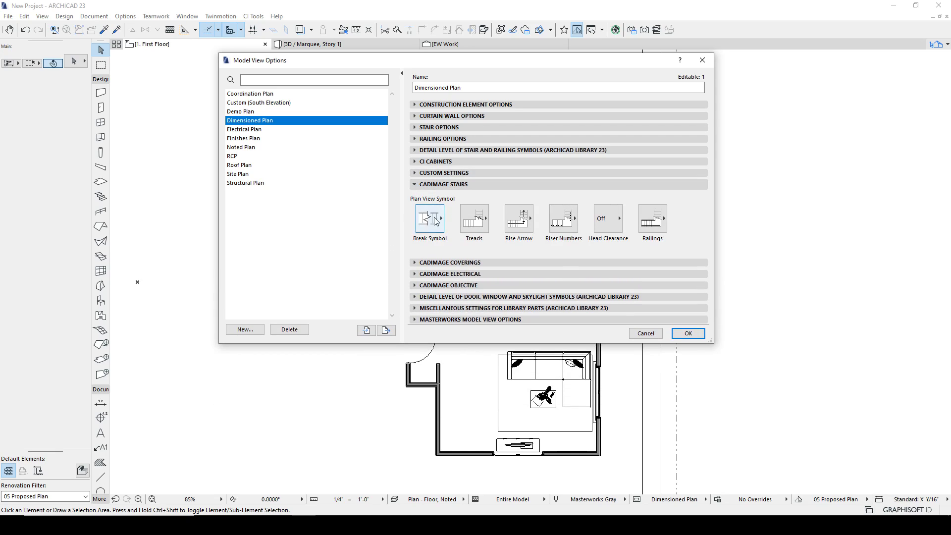
{"action": "left_click", "coordinate": [414, 187]}
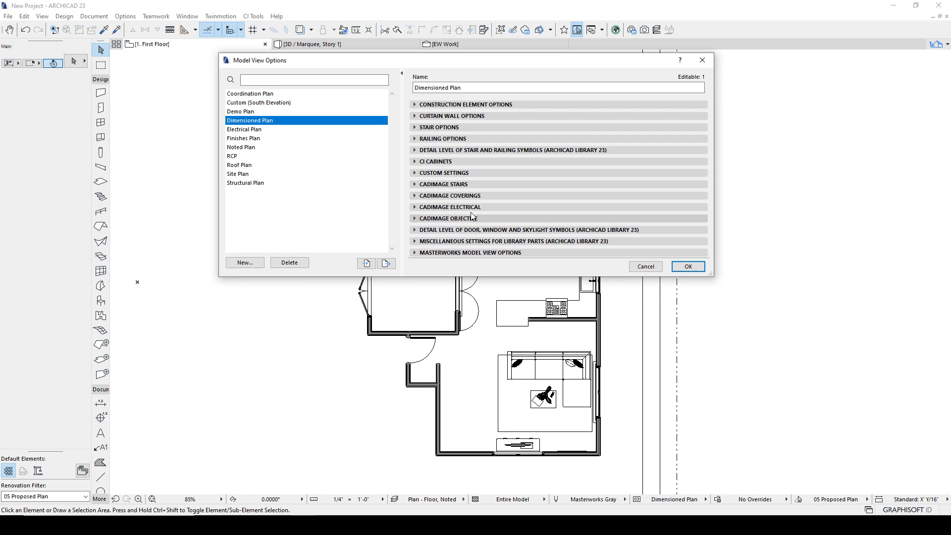
{"action": "left_click", "coordinate": [415, 196]}
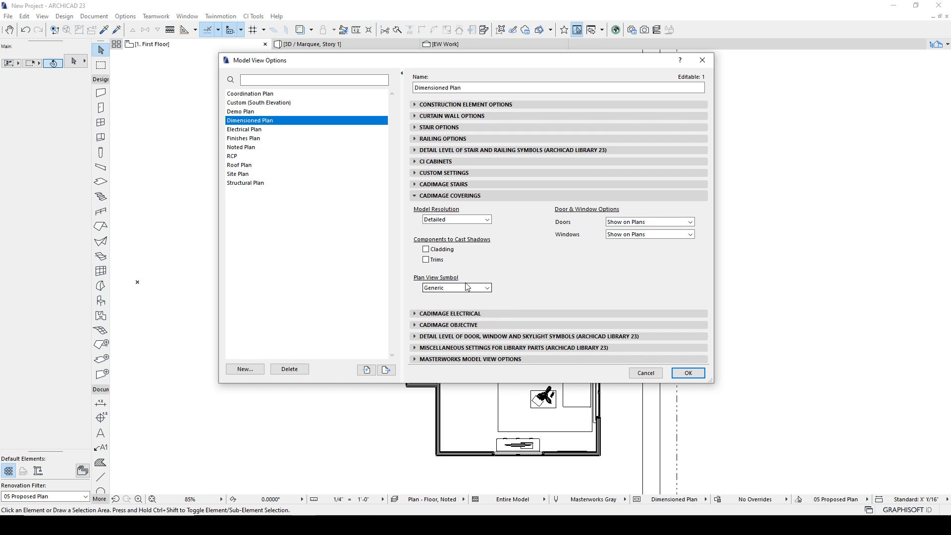
{"action": "left_click", "coordinate": [488, 288]}
{"action": "left_click", "coordinate": [489, 288]}
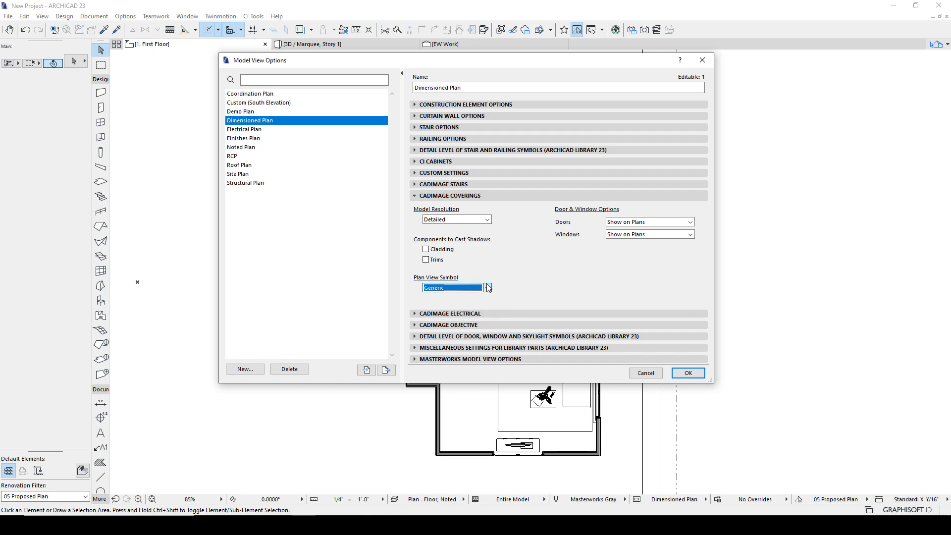
{"action": "left_click", "coordinate": [415, 195]}
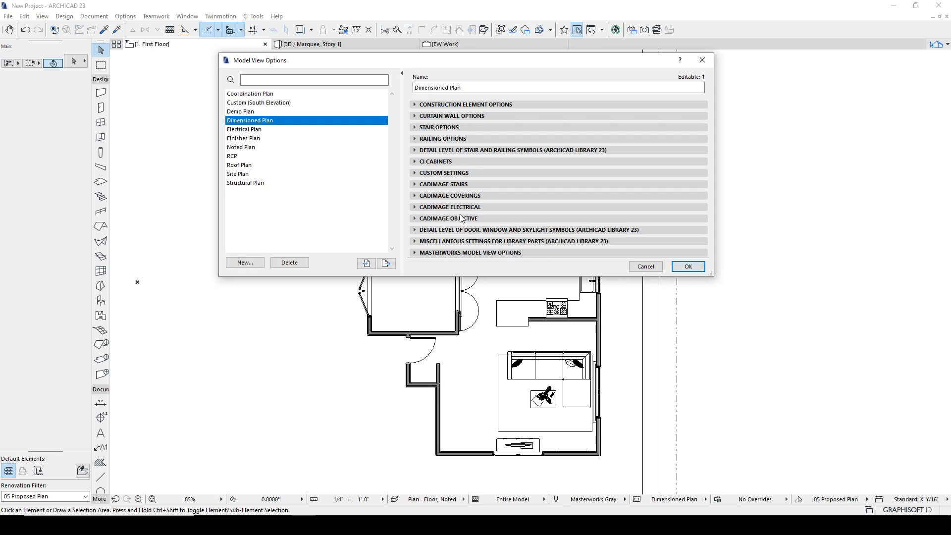
Step: Set the door floor plan symbol to Full - Opened Leaf and the door's 3D and section/elevation detail to Full
{"action": "left_click", "coordinate": [415, 229]}
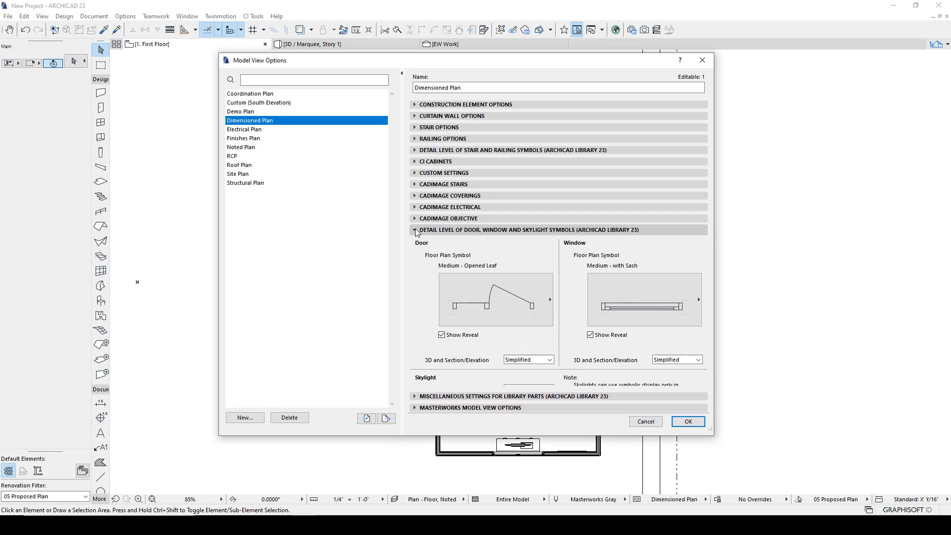
{"action": "left_click", "coordinate": [510, 296]}
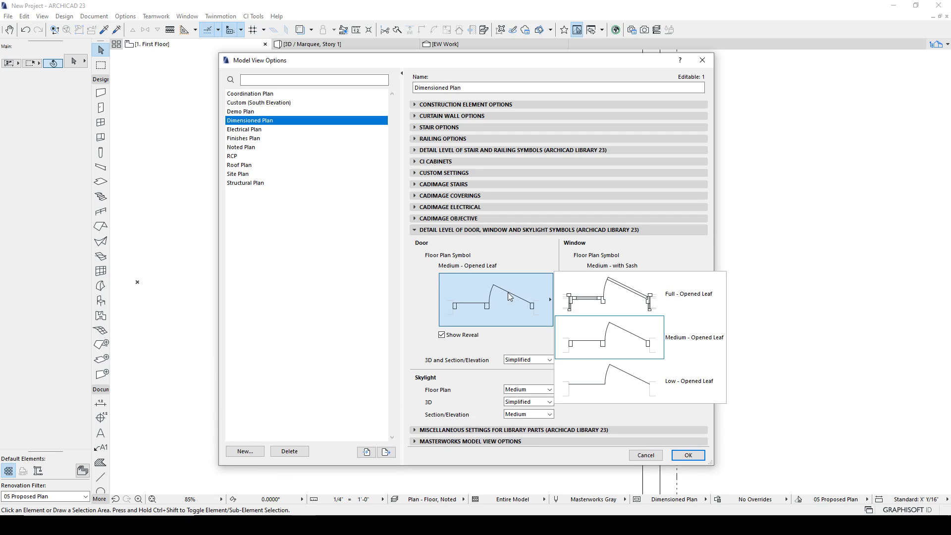
{"action": "left_click", "coordinate": [582, 293]}
{"action": "left_click", "coordinate": [529, 360]}
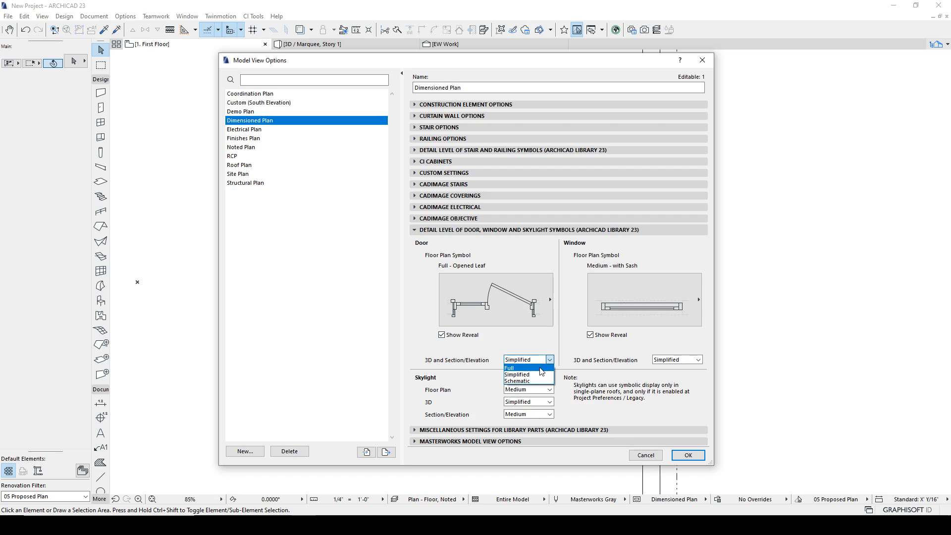
{"action": "left_click", "coordinate": [522, 368]}
Step: Set the window floor plan symbol to Full - with Double Glazing Line and its 3D and section/elevation detail to Full
{"action": "left_click", "coordinate": [694, 305]}
{"action": "left_click", "coordinate": [715, 308]}
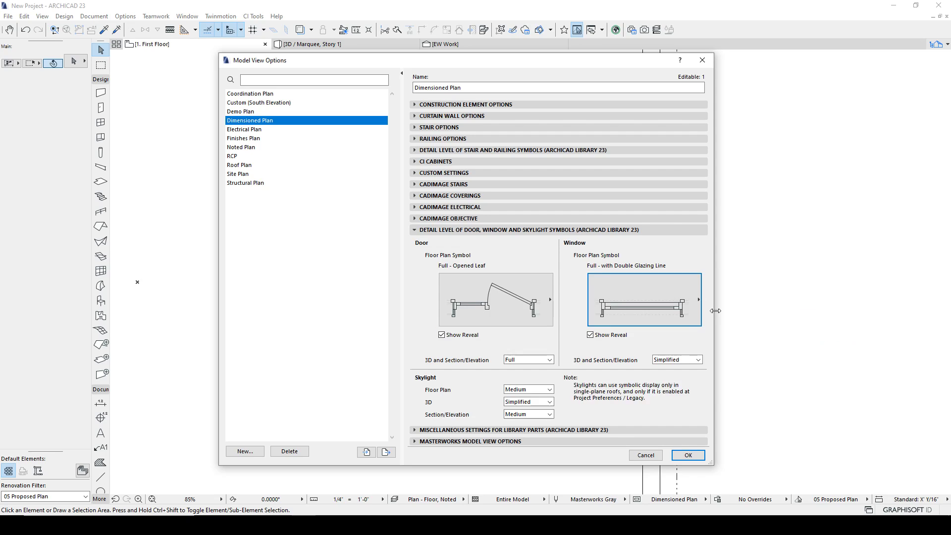
{"action": "left_click", "coordinate": [676, 359]}
{"action": "left_click", "coordinate": [668, 368]}
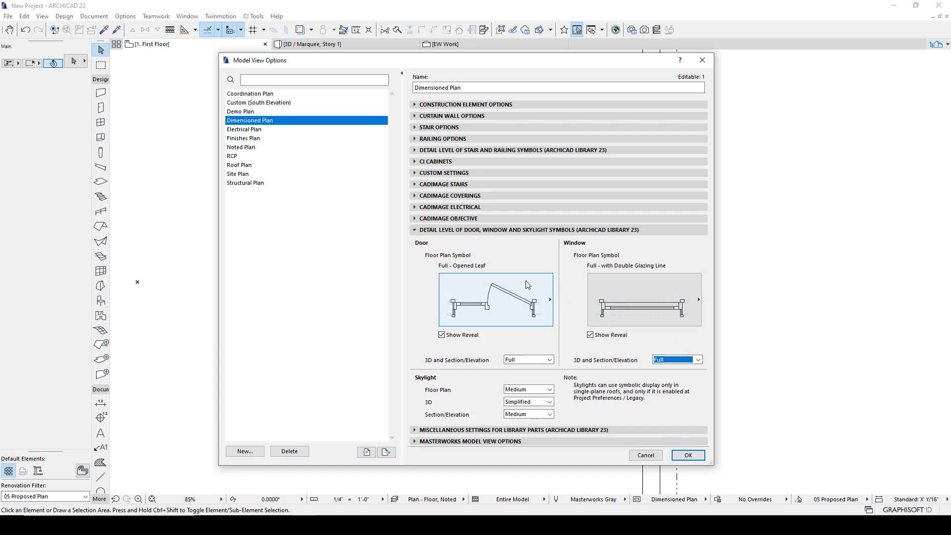
Step: Set the skylight detail to Full 2 for the floor plan, Full for 3D and Full 2 for section/elevation
{"action": "left_click", "coordinate": [550, 390]}
{"action": "left_click", "coordinate": [526, 410]}
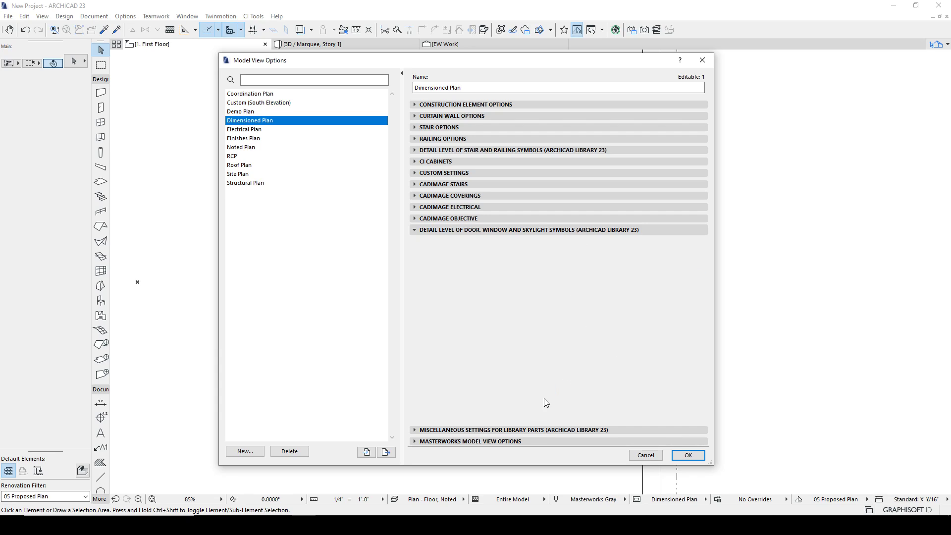
{"action": "left_click", "coordinate": [538, 402]}
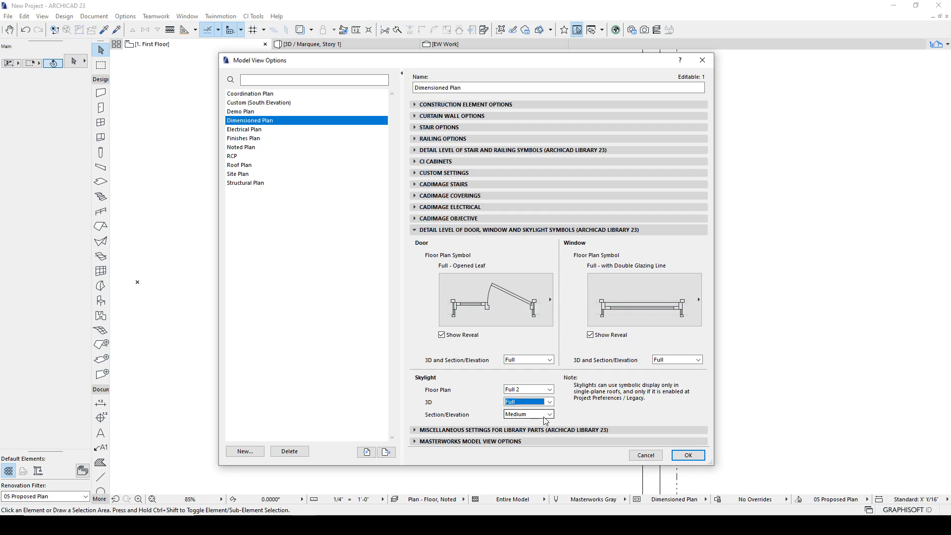
{"action": "left_click", "coordinate": [534, 414]}
{"action": "left_click", "coordinate": [520, 431]}
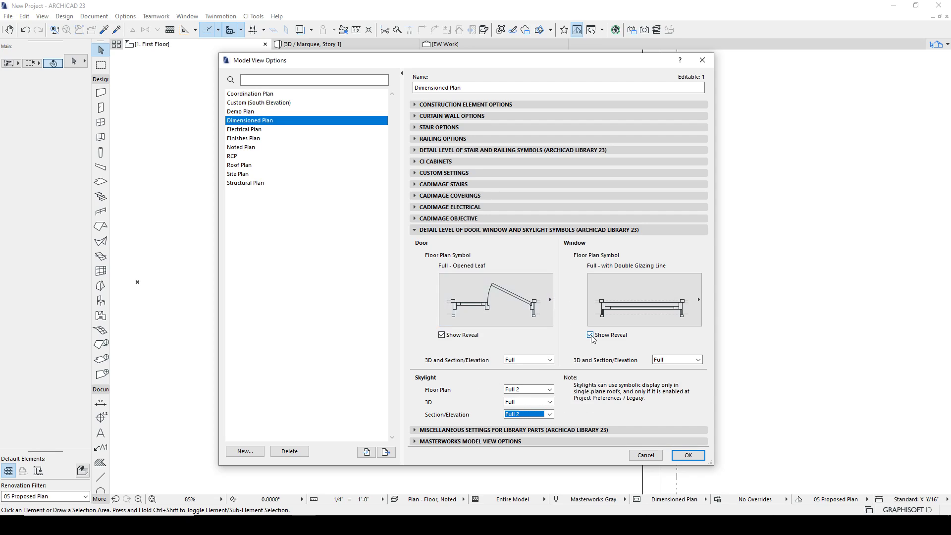
{"action": "left_click", "coordinate": [416, 230]}
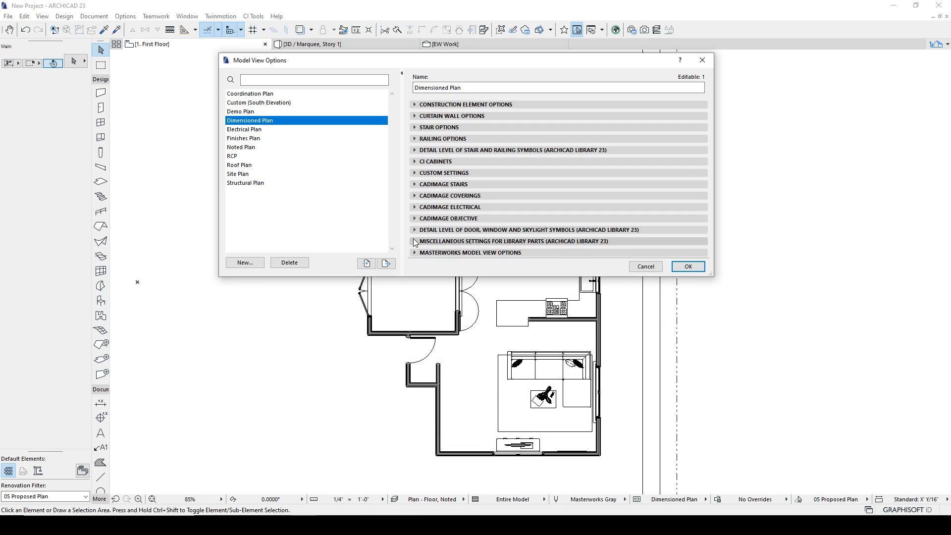
Step: Review the miscellaneous settings for library parts, including object detail levels and door and window opening lines
{"action": "left_click", "coordinate": [415, 241]}
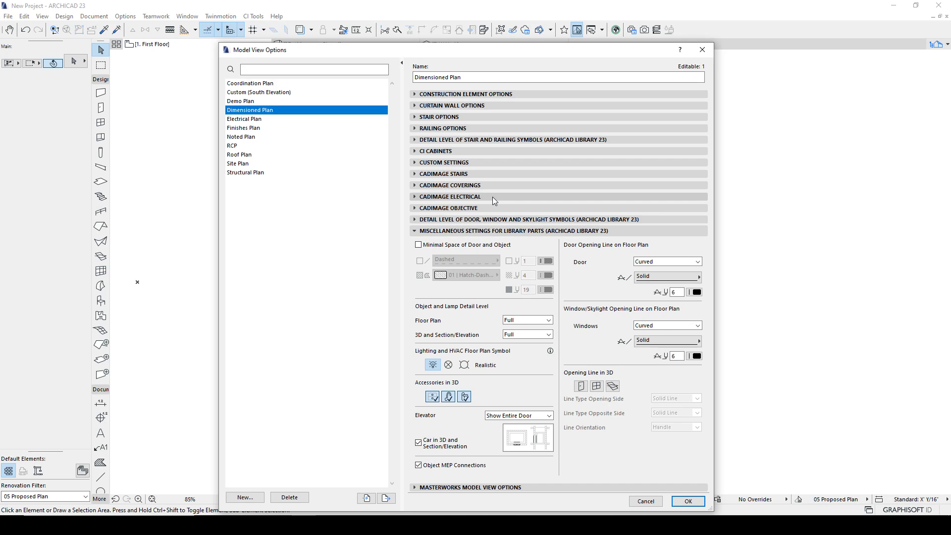
{"action": "left_click", "coordinate": [414, 231]}
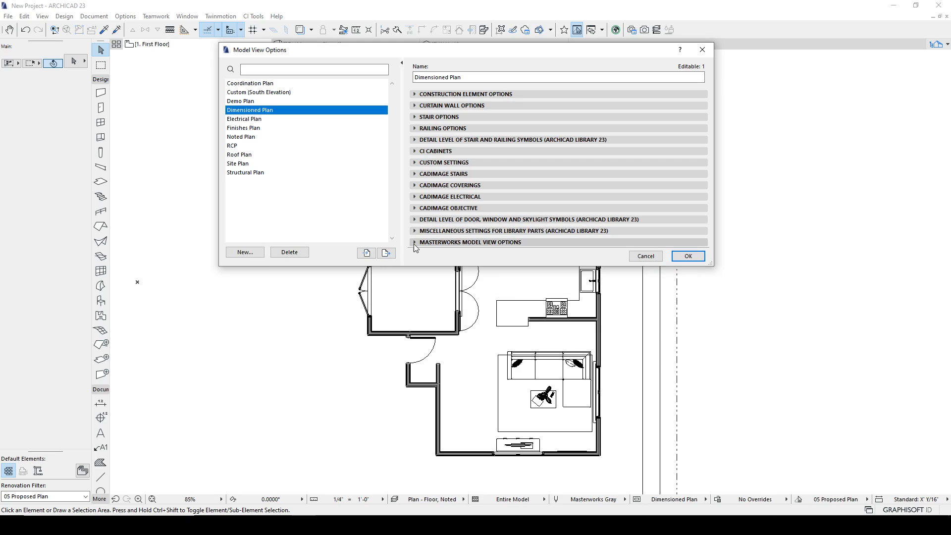
Step: Review the MasterWorks electrical setting and structural plan options, and apply the Model View Options of the Dimensioned Plan
{"action": "left_click", "coordinate": [415, 243]}
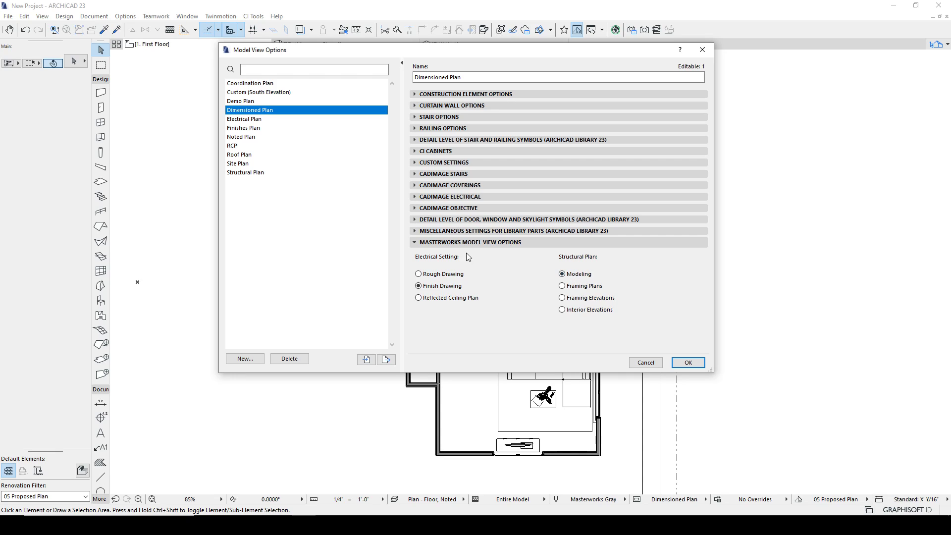
{"action": "left_click", "coordinate": [414, 242]}
{"action": "left_click", "coordinate": [415, 242]}
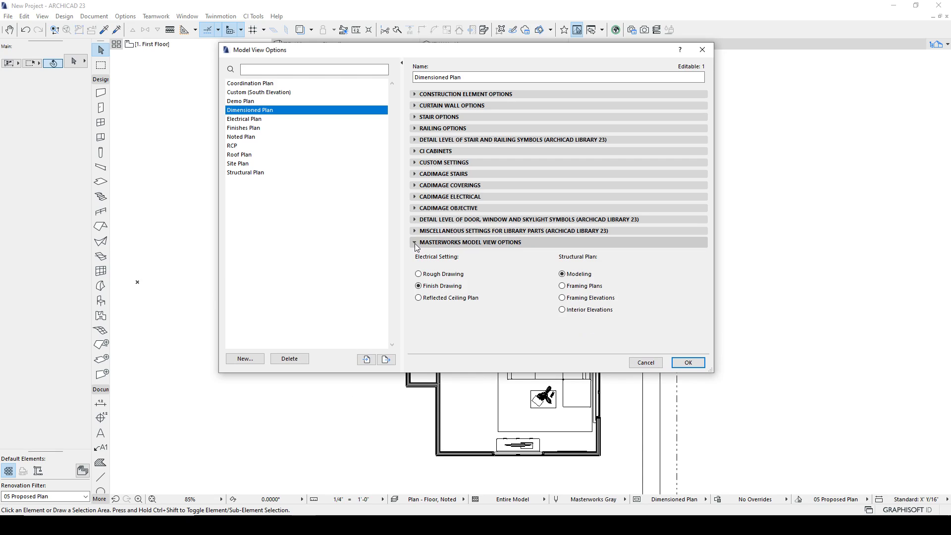
{"action": "left_click", "coordinate": [414, 242]}
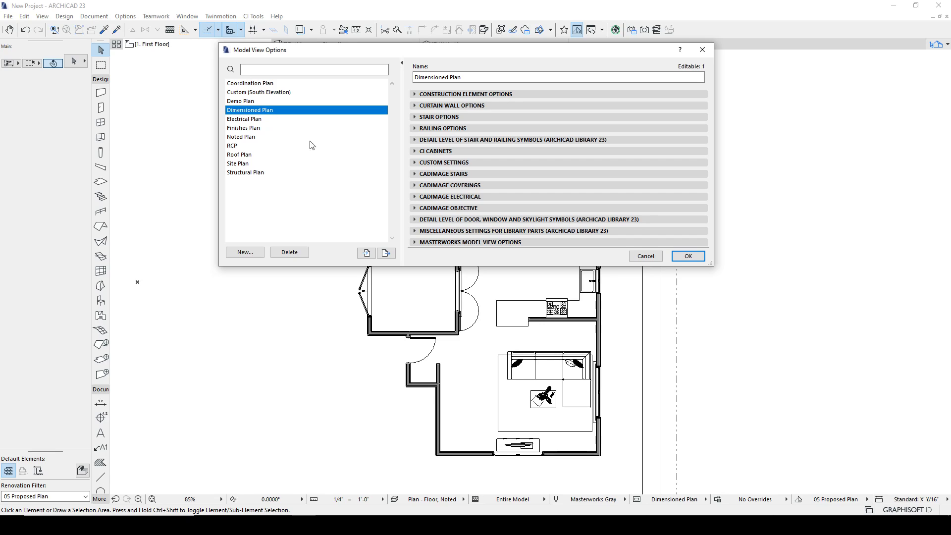
{"action": "left_click", "coordinate": [677, 258]}
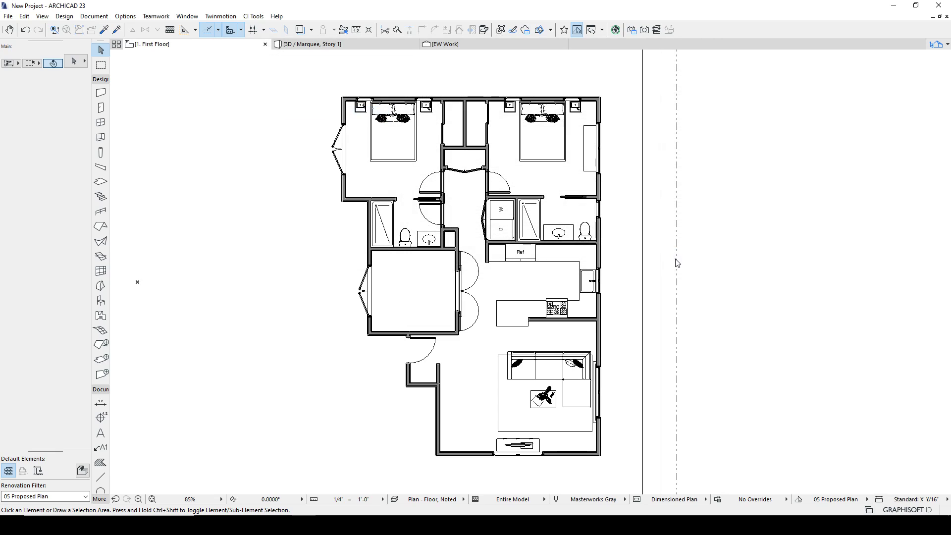
Step: Switch the First Floor plan's model view options combination to Site Plan
{"action": "left_click", "coordinate": [637, 500]}
{"action": "left_click", "coordinate": [687, 256]}
{"action": "left_click", "coordinate": [705, 500]}
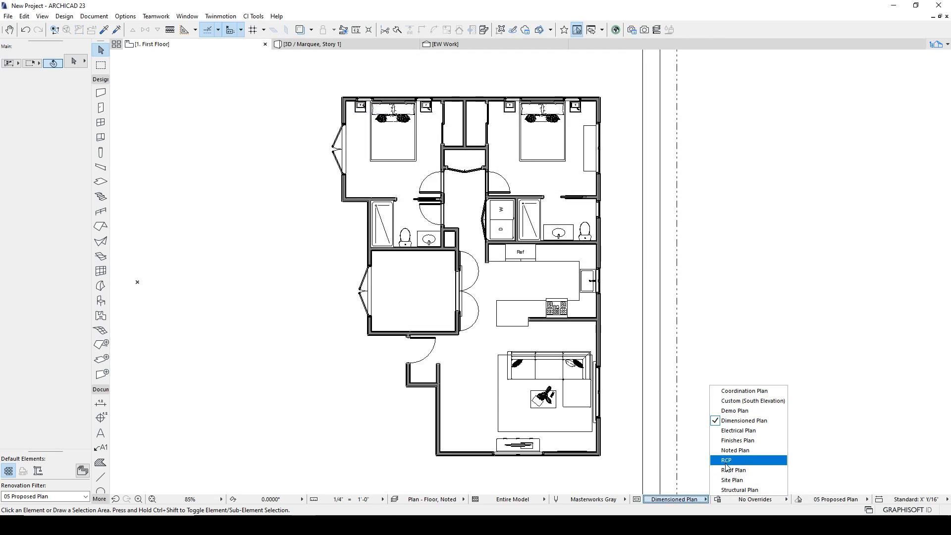
{"action": "left_click", "coordinate": [732, 480]}
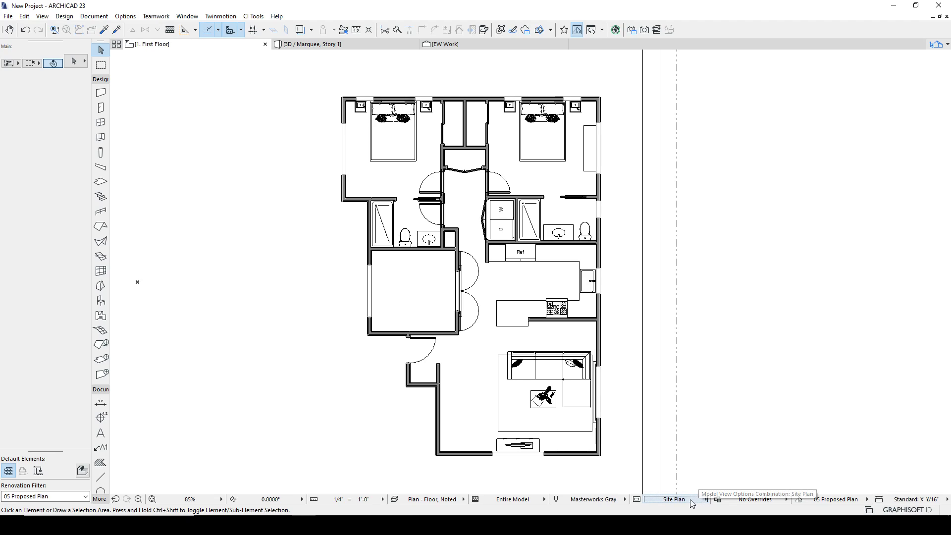
Step: Review the Site Plan combination in the Model View Options, including the available option groups and the import and export controls
{"action": "left_click", "coordinate": [641, 500]}
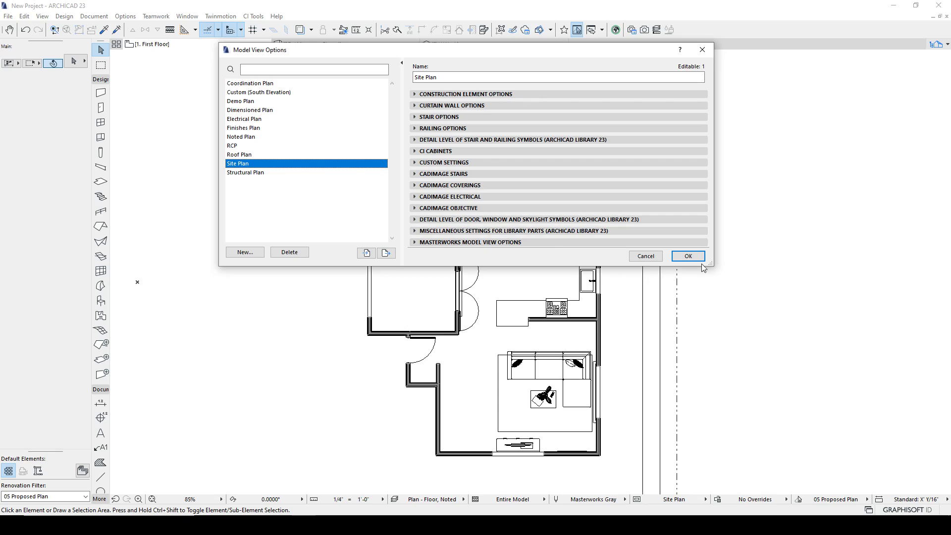
{"action": "left_click", "coordinate": [688, 256]}
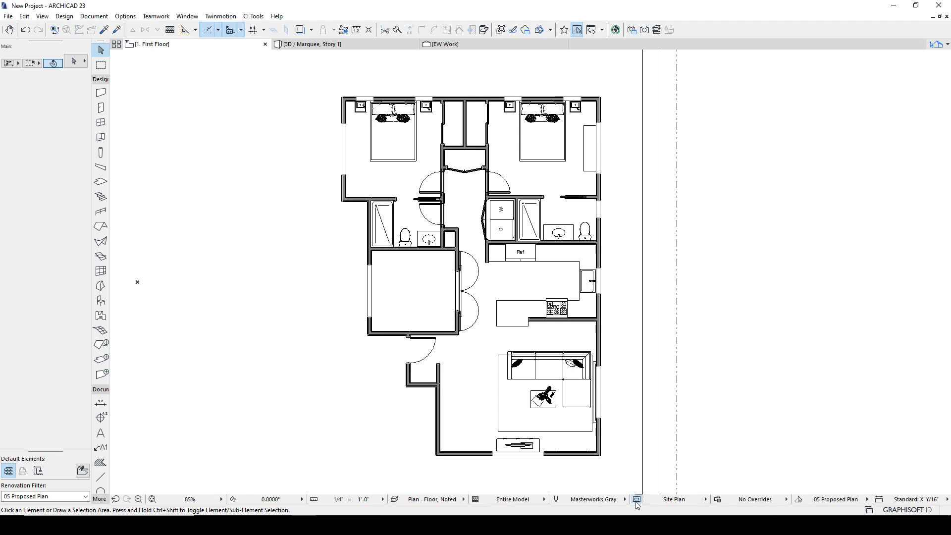
{"action": "left_click", "coordinate": [636, 500]}
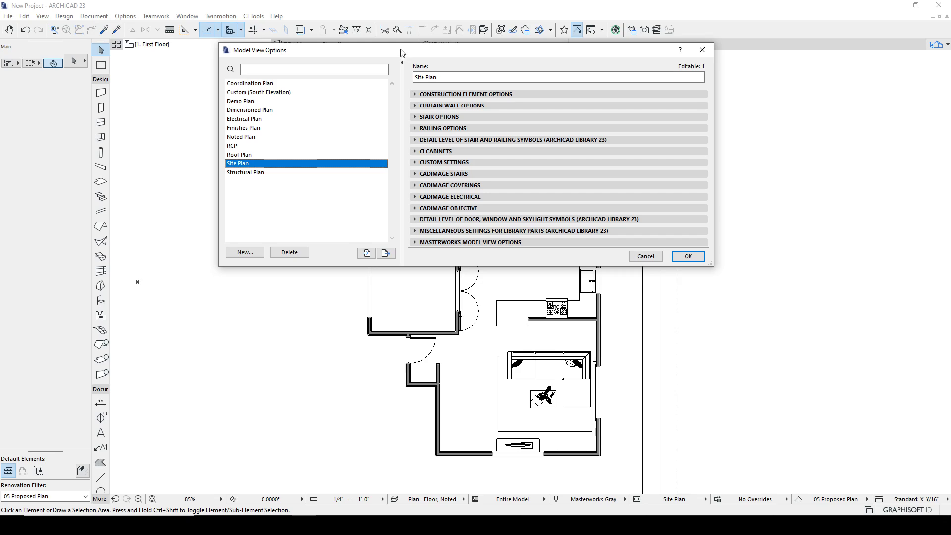
{"action": "left_click_drag", "start_coordinate": [396, 53], "coordinate": [377, 81]}
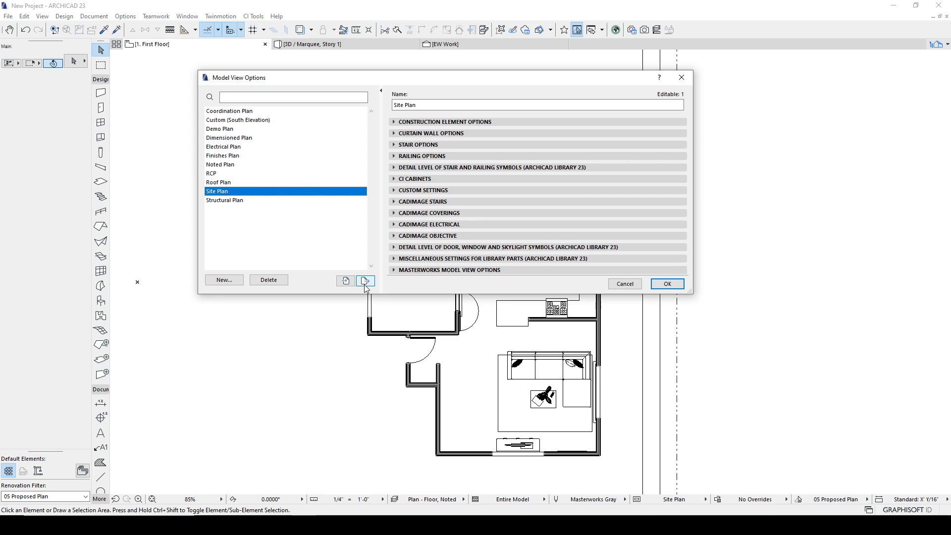
{"action": "left_click", "coordinate": [671, 286]}
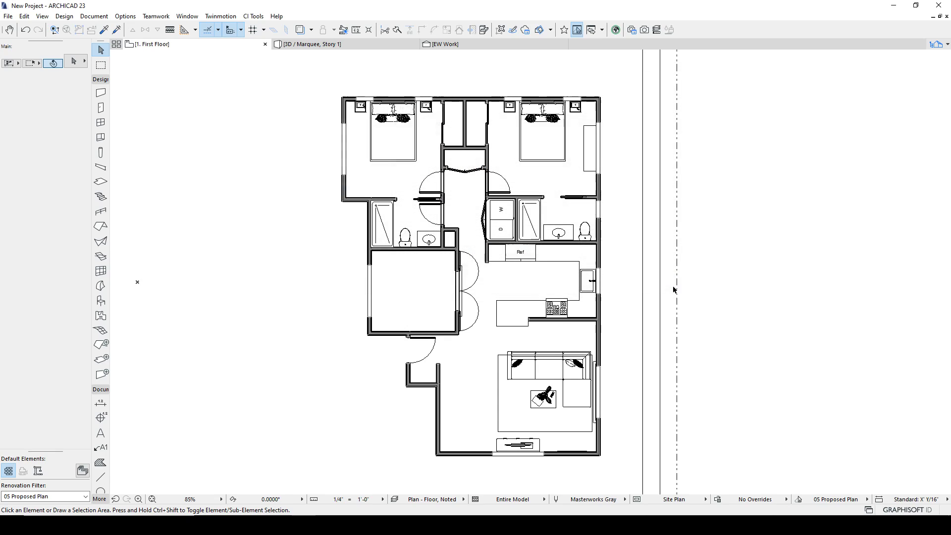